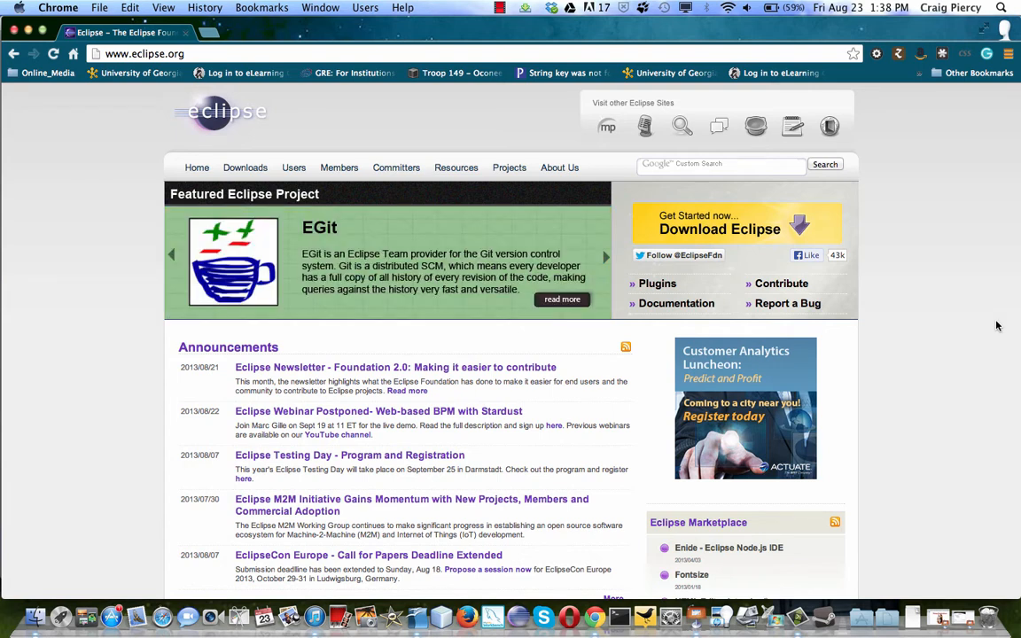
Open the Eclipse downloads page and look through the packages offered for Mac OS X (Cocoa).
{"action": "left_click", "coordinate": [797, 228]}
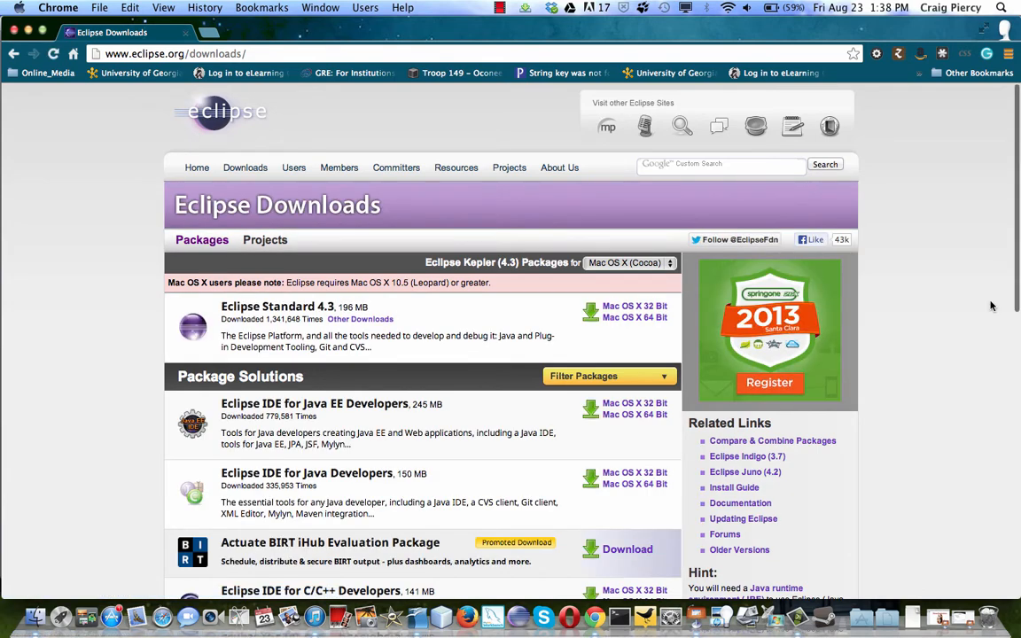
{"action": "scroll", "coordinate": [964, 325], "scroll_direction": "down", "scroll_amount": 8}
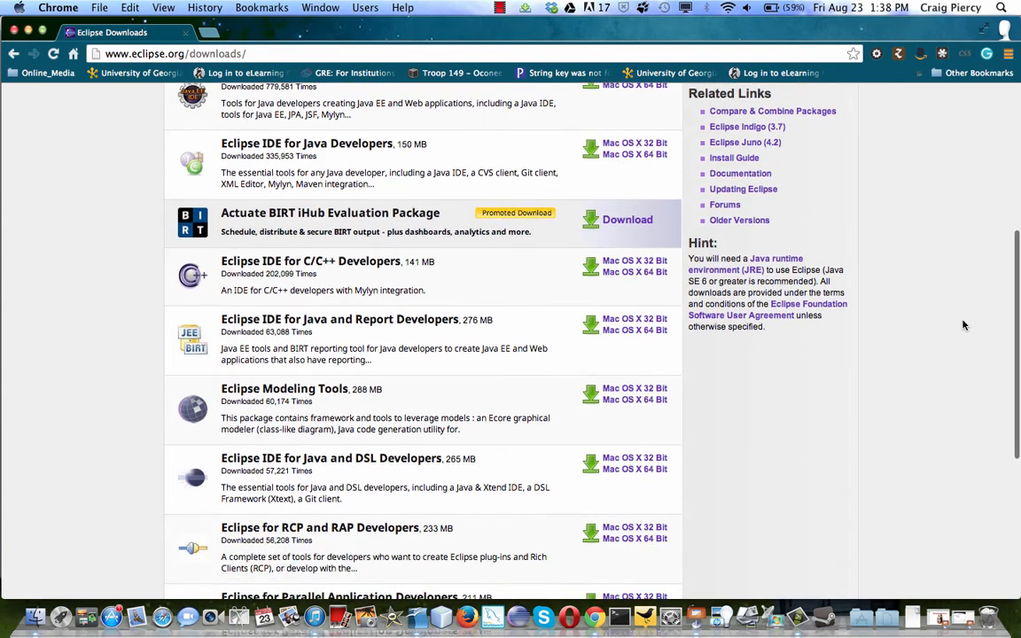
{"action": "scroll", "coordinate": [965, 326], "scroll_direction": "down", "scroll_amount": 8}
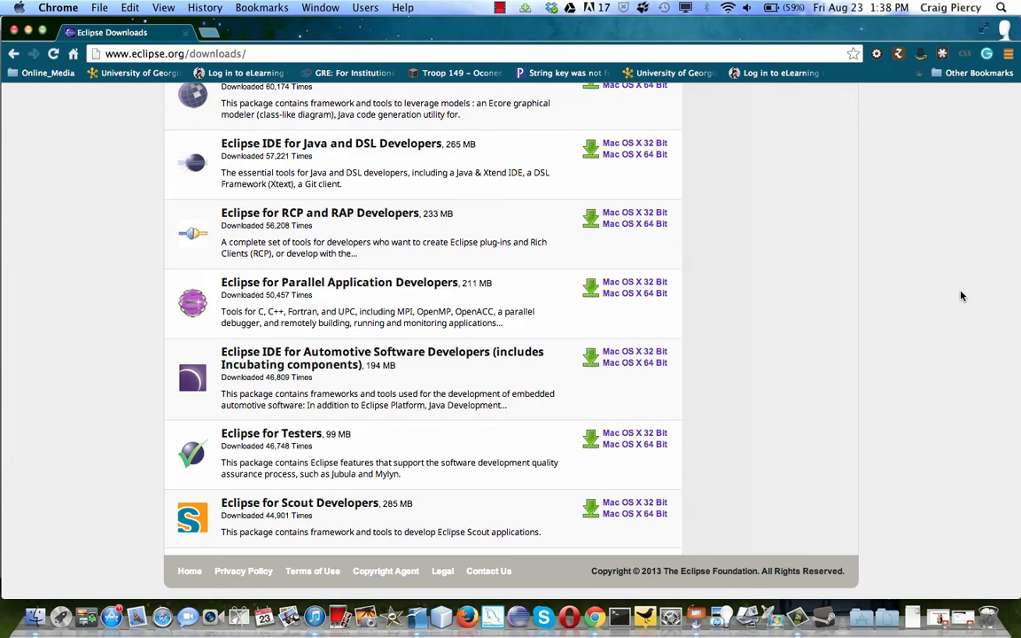
{"action": "scroll", "coordinate": [962, 296], "scroll_direction": "up", "scroll_amount": 7}
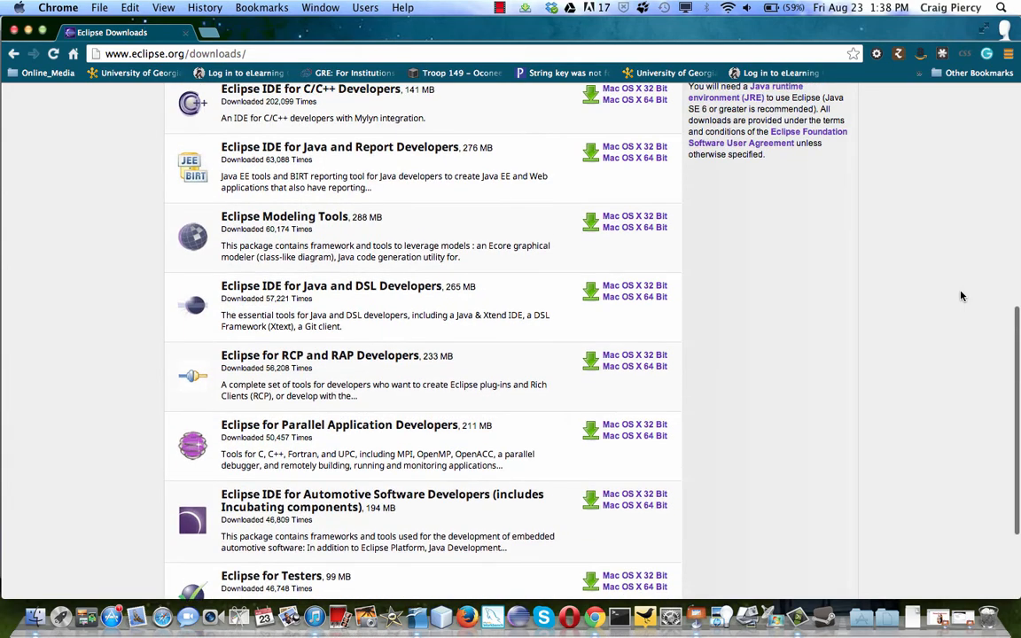
{"action": "scroll", "coordinate": [963, 296], "scroll_direction": "up", "scroll_amount": 2}
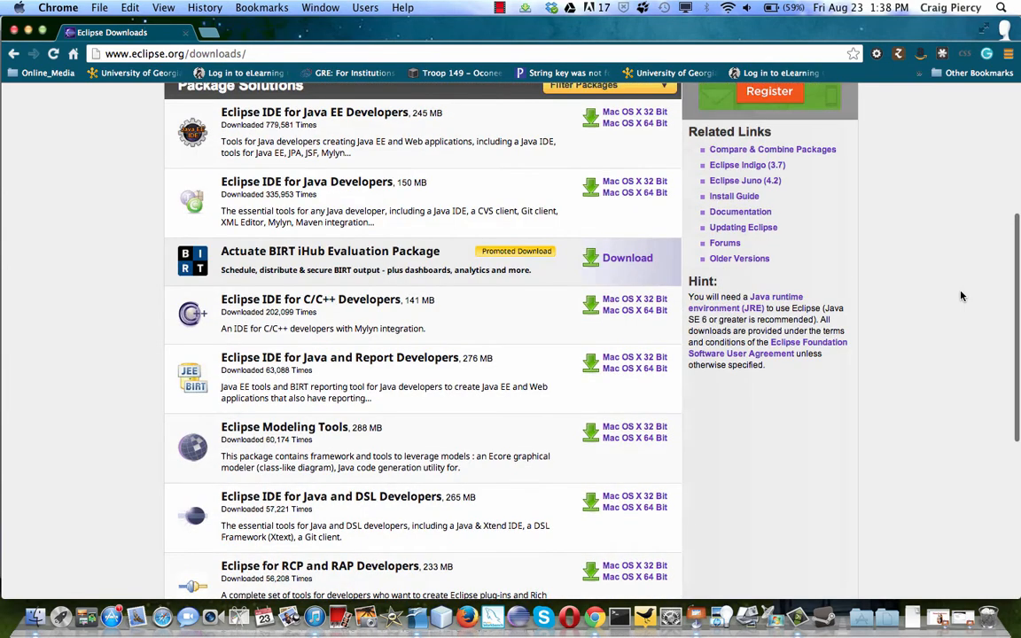
{"action": "scroll", "coordinate": [962, 296], "scroll_direction": "up", "scroll_amount": 4}
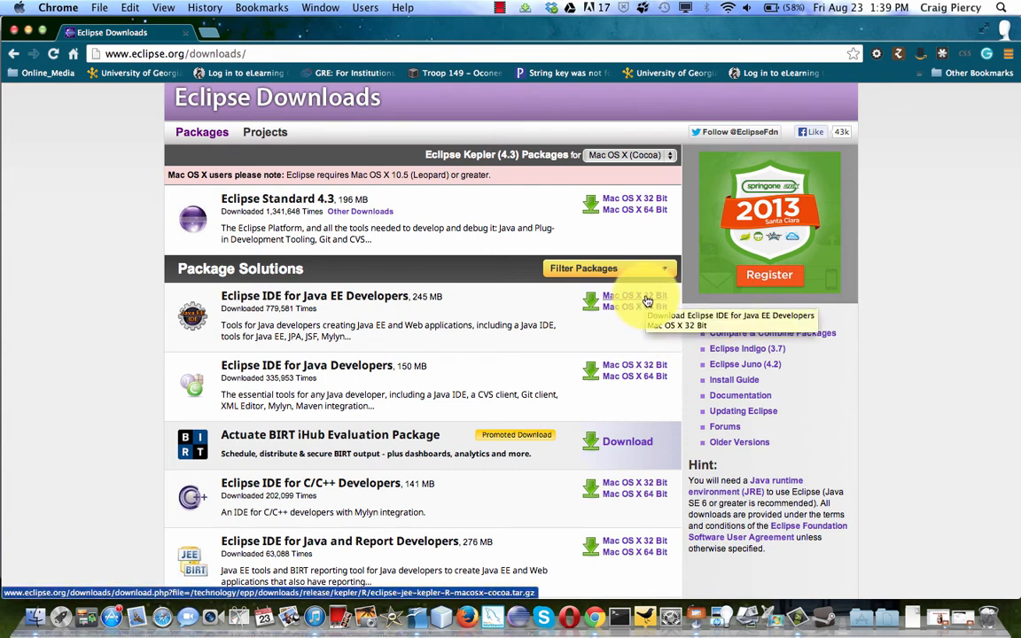
Download the Mac OS X 32 Bit Eclipse IDE for Java EE Developers from the OSU Open Source Lab mirror into Downloads, using the .tar.gz extension.
{"action": "left_click", "coordinate": [647, 302]}
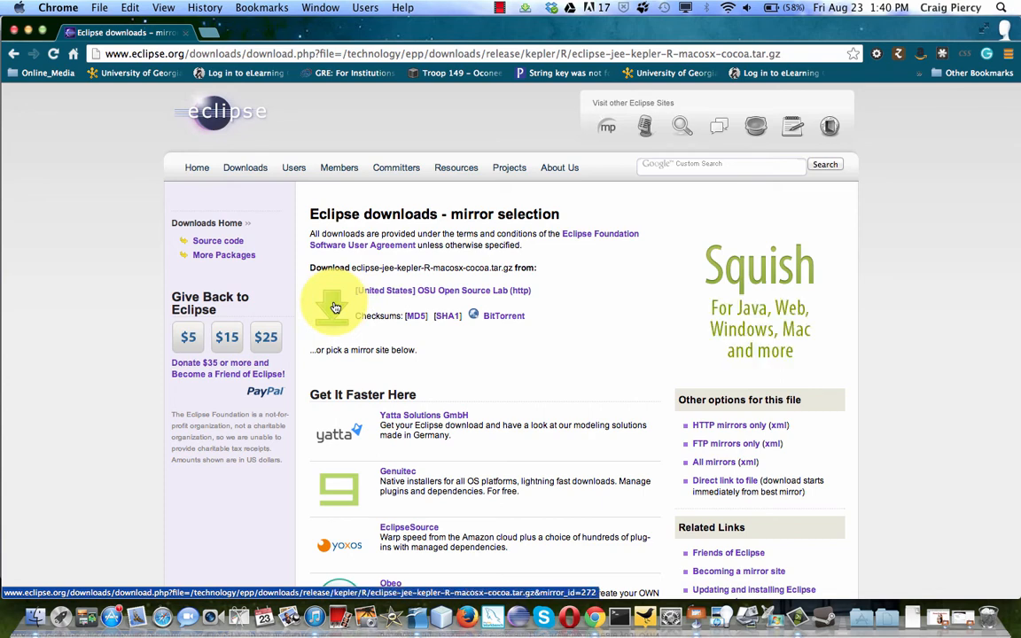
{"action": "left_click", "coordinate": [335, 308]}
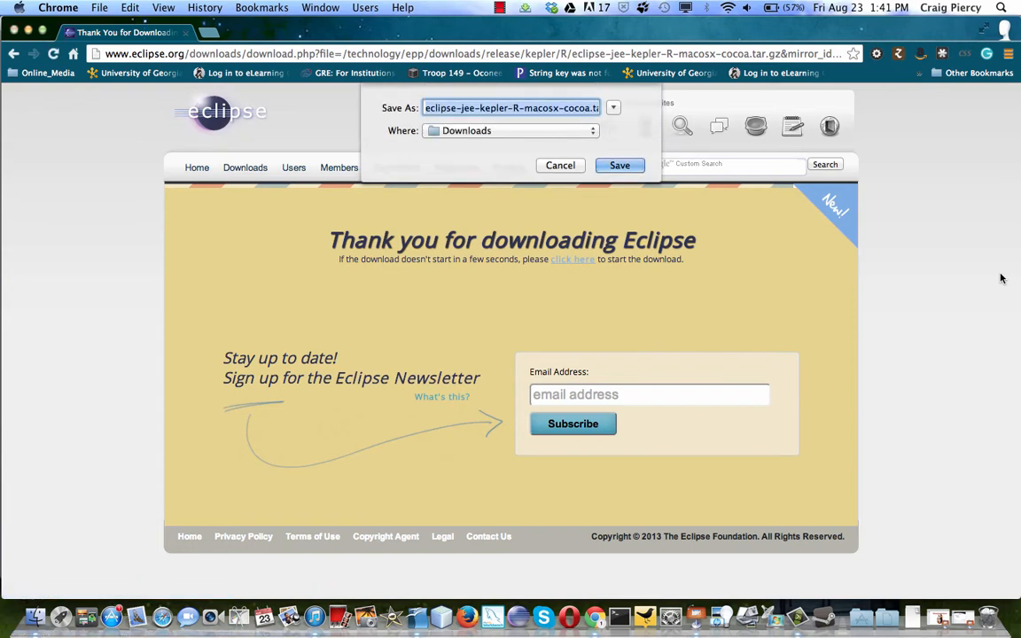
{"action": "left_click", "coordinate": [559, 107]}
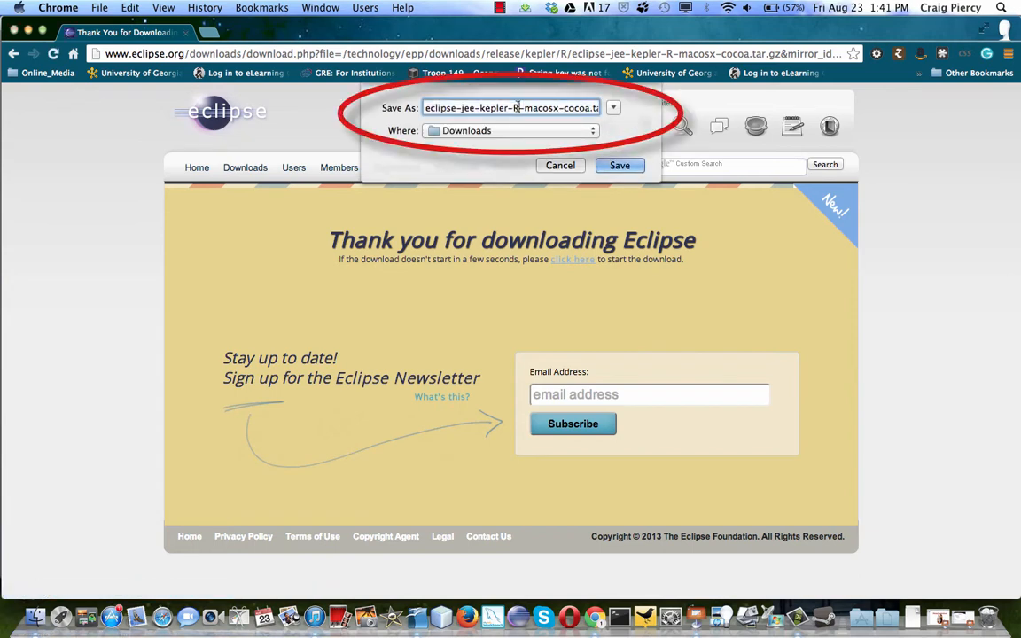
{"action": "key", "text": "Right"}
{"action": "key", "text": "Right"}
{"action": "key", "text": "Right"}
{"action": "key", "text": "Right"}
{"action": "key", "text": "Right"}
{"action": "key", "text": "Right"}
{"action": "key", "text": "Right"}
{"action": "key", "text": "Right"}
{"action": "key", "text": "Right"}
{"action": "key", "text": "Right"}
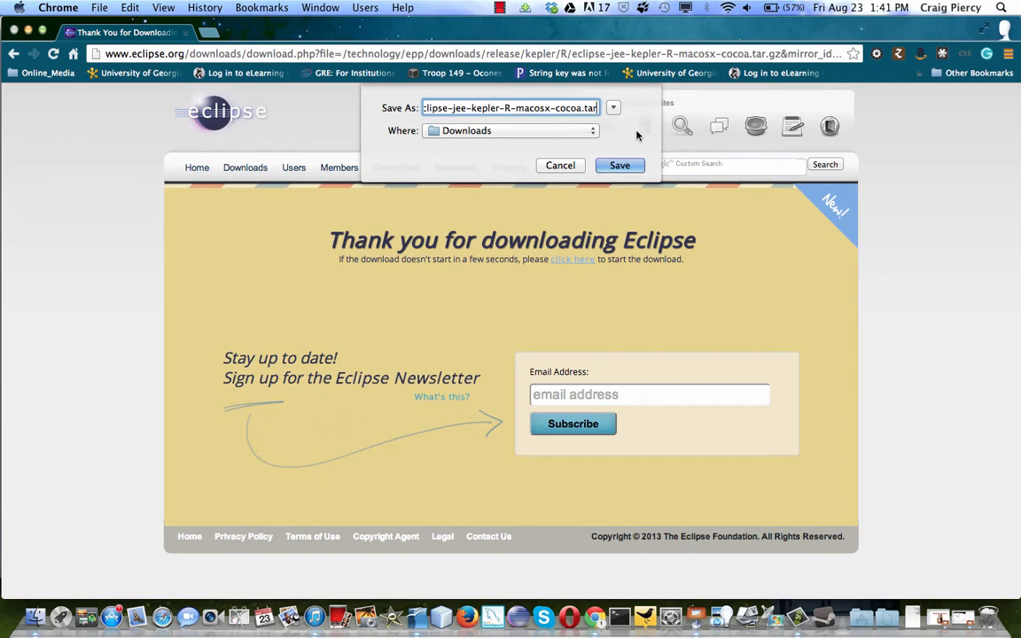
{"action": "left_click", "coordinate": [620, 166]}
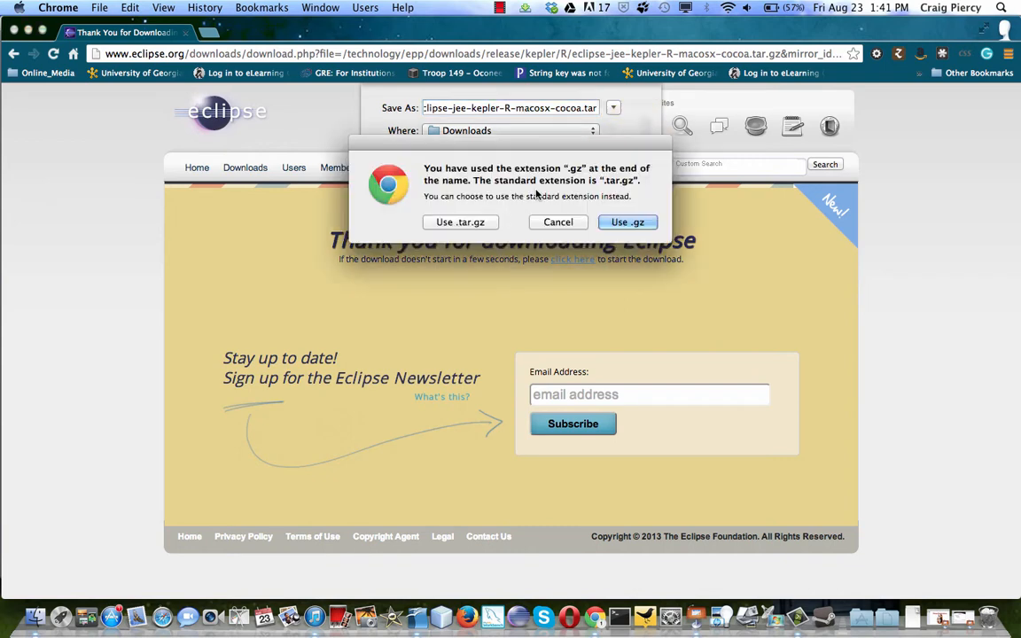
{"action": "left_click", "coordinate": [455, 225]}
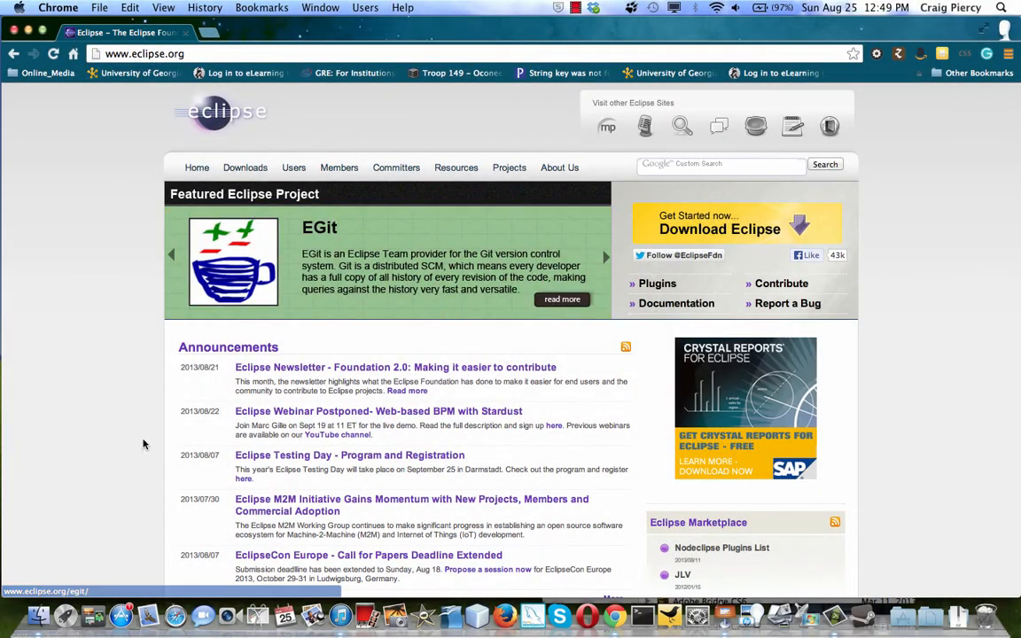
Switch to Finder and create a folder named Eclipse_Kepler in Applications.
{"action": "left_click", "coordinate": [38, 613]}
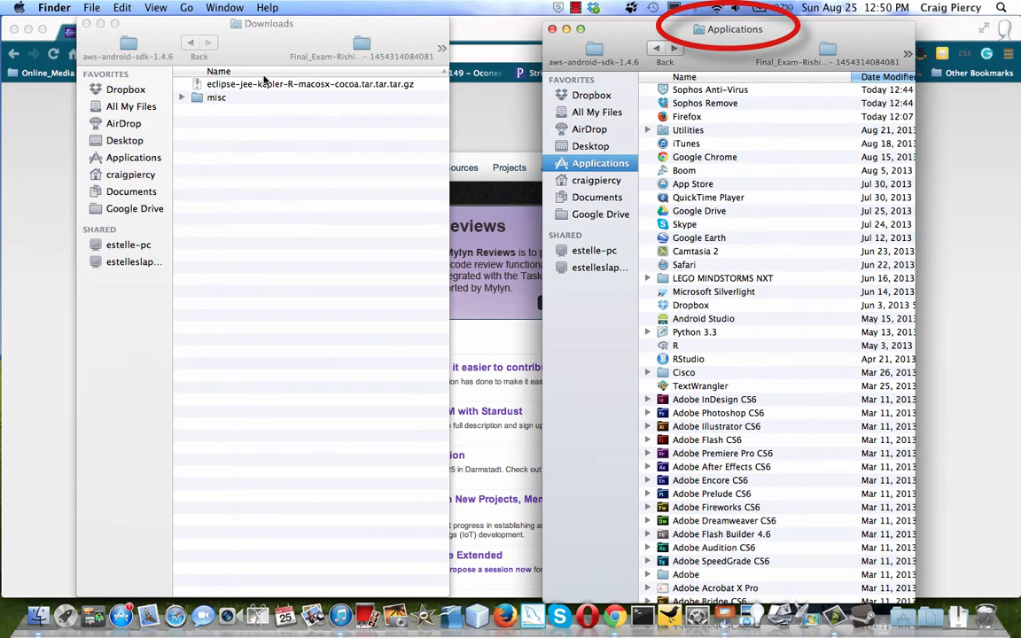
{"action": "left_click", "coordinate": [91, 7]}
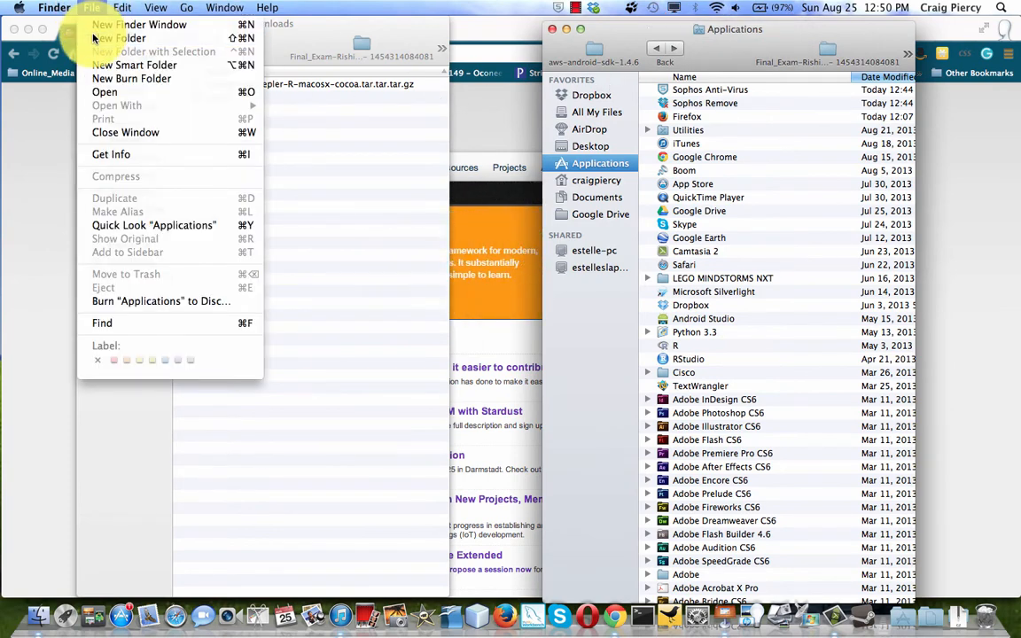
{"action": "left_click", "coordinate": [93, 39]}
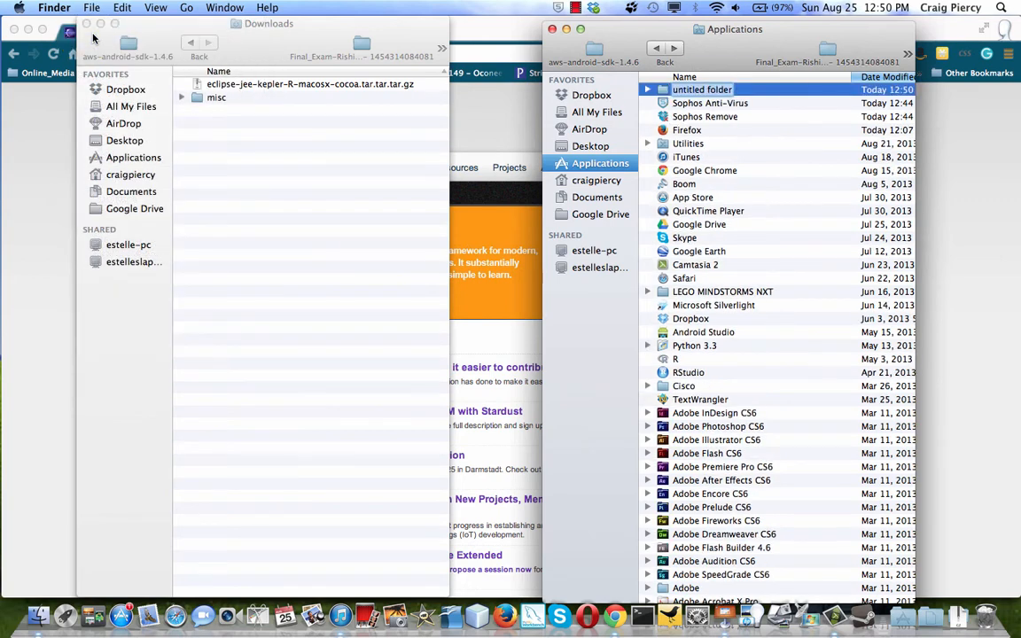
{"action": "type", "text": "Eclipse_Kepler"}
{"action": "key", "text": "Return"}
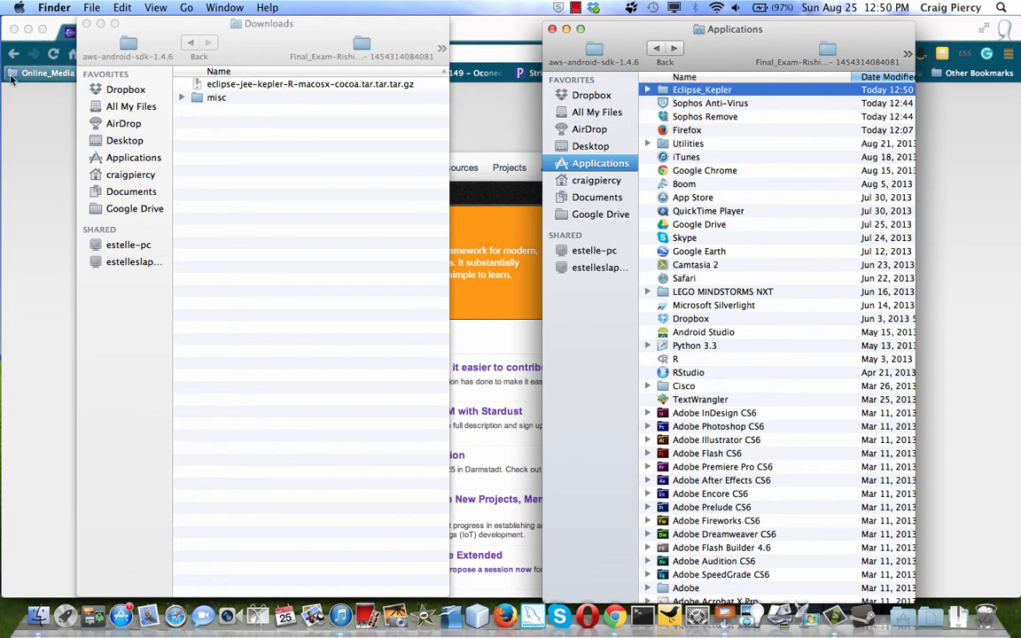
Move the downloaded eclipse-jee-kepler archive from Downloads into the Eclipse_Kepler folder.
{"action": "left_click", "coordinate": [234, 81]}
{"action": "left_click", "coordinate": [271, 86]}
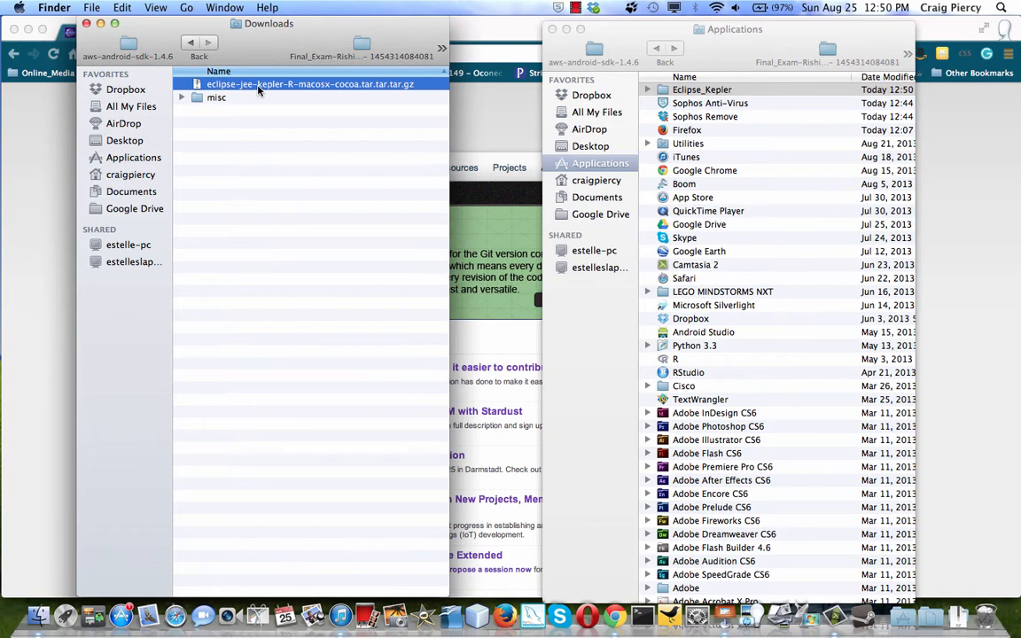
{"action": "double_click", "coordinate": [691, 89]}
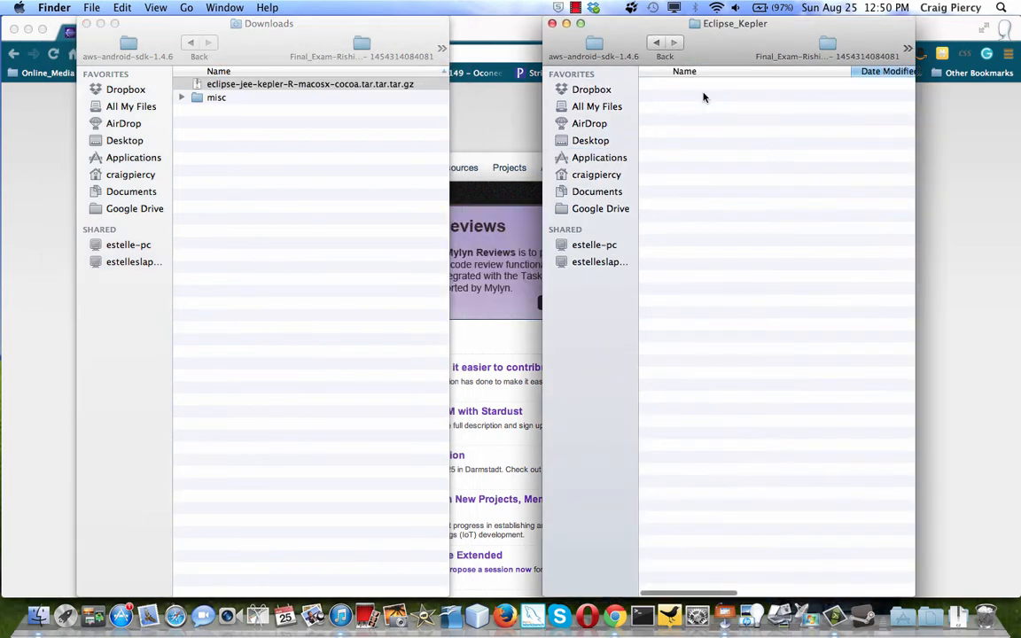
{"action": "left_click", "coordinate": [294, 86]}
{"action": "left_click_drag", "start_coordinate": [293, 86], "coordinate": [763, 157]}
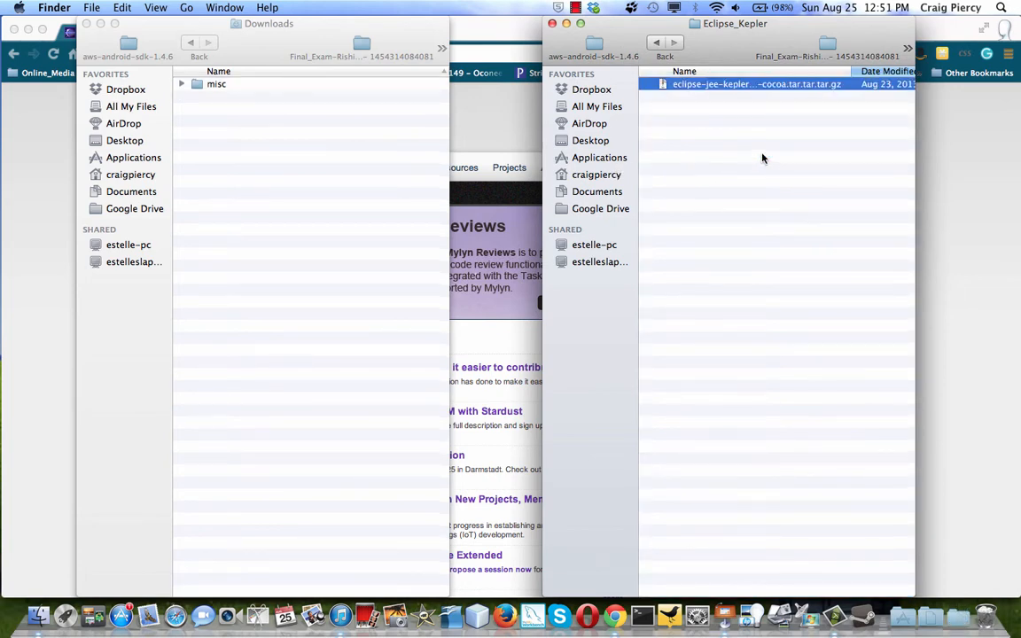
Extract the eclipse-jee-kepler archive inside the Eclipse_Kepler folder and enlarge that folder's window.
{"action": "left_click", "coordinate": [731, 87]}
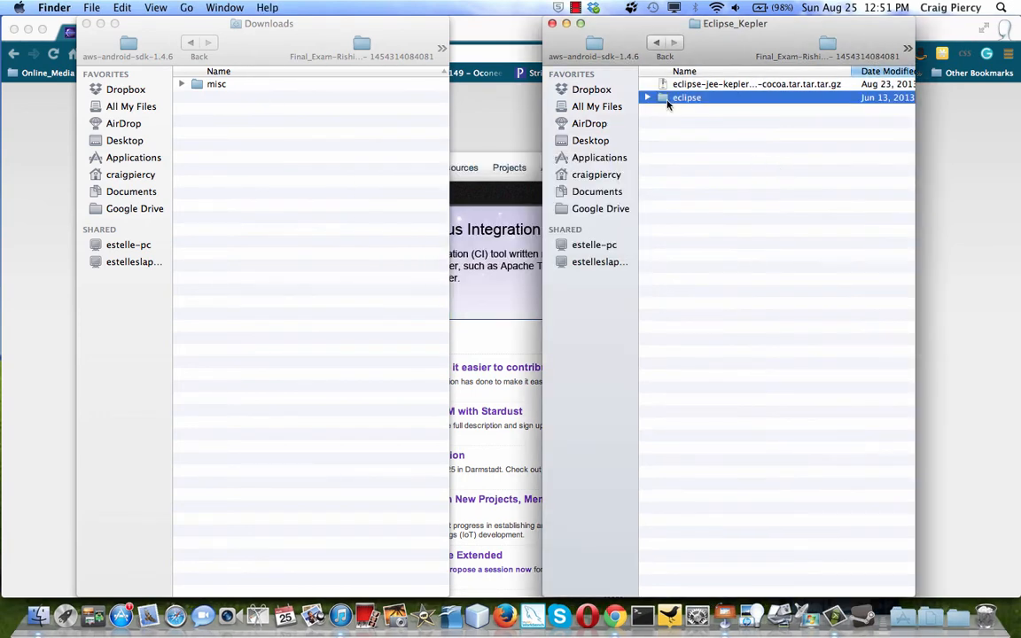
{"action": "left_click", "coordinate": [581, 23]}
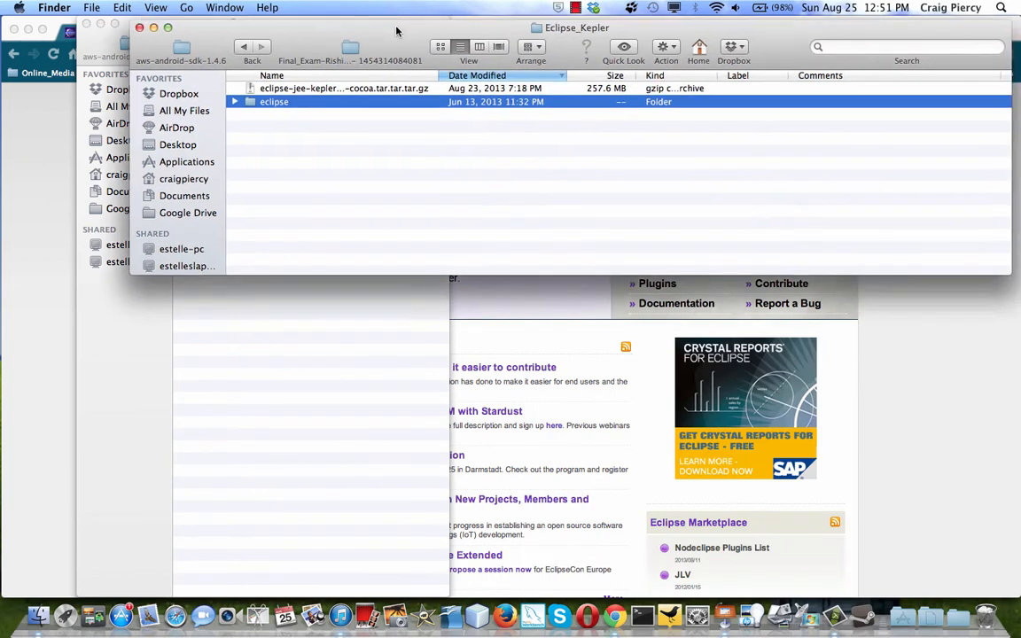
{"action": "left_click_drag", "start_coordinate": [398, 31], "coordinate": [302, 38]}
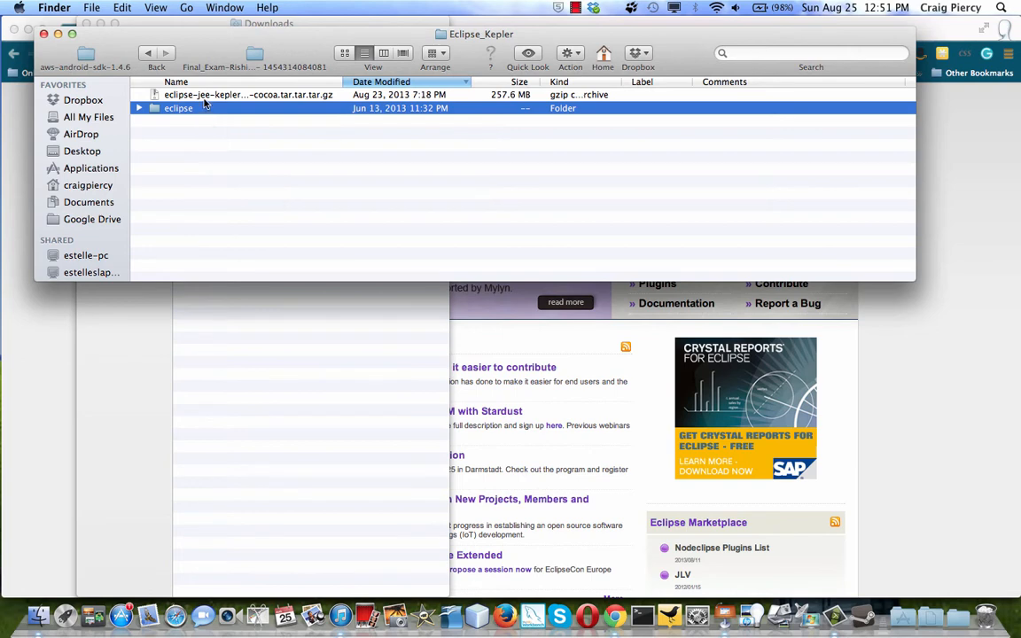
Add the Eclipse application from the extracted eclipse folder to the Dock, beside MySQL Workbench.
{"action": "left_click", "coordinate": [140, 109]}
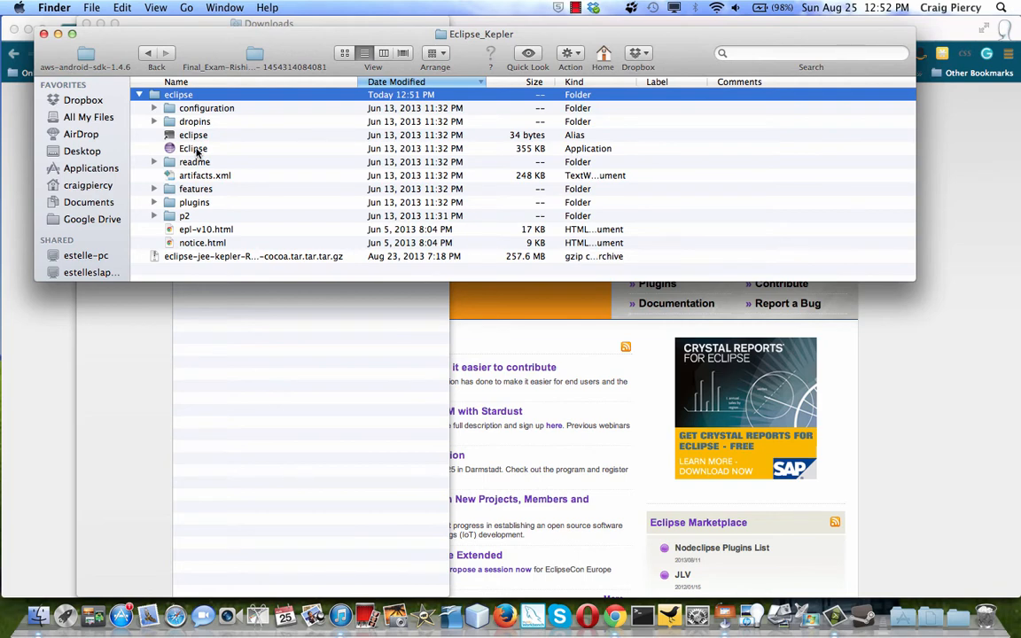
{"action": "left_click", "coordinate": [195, 150]}
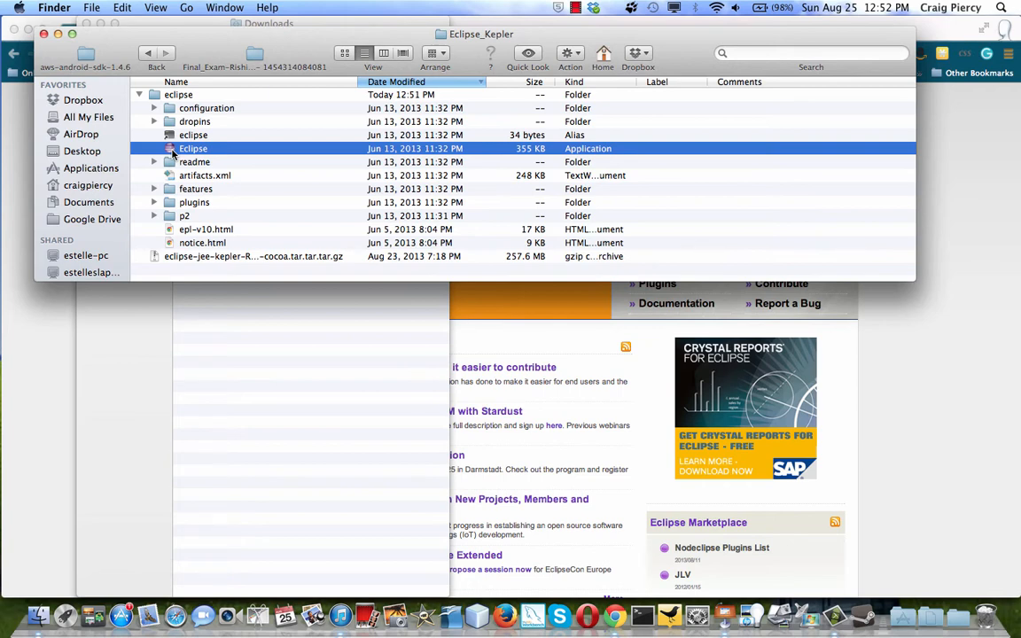
{"action": "left_click_drag", "start_coordinate": [174, 152], "coordinate": [548, 622]}
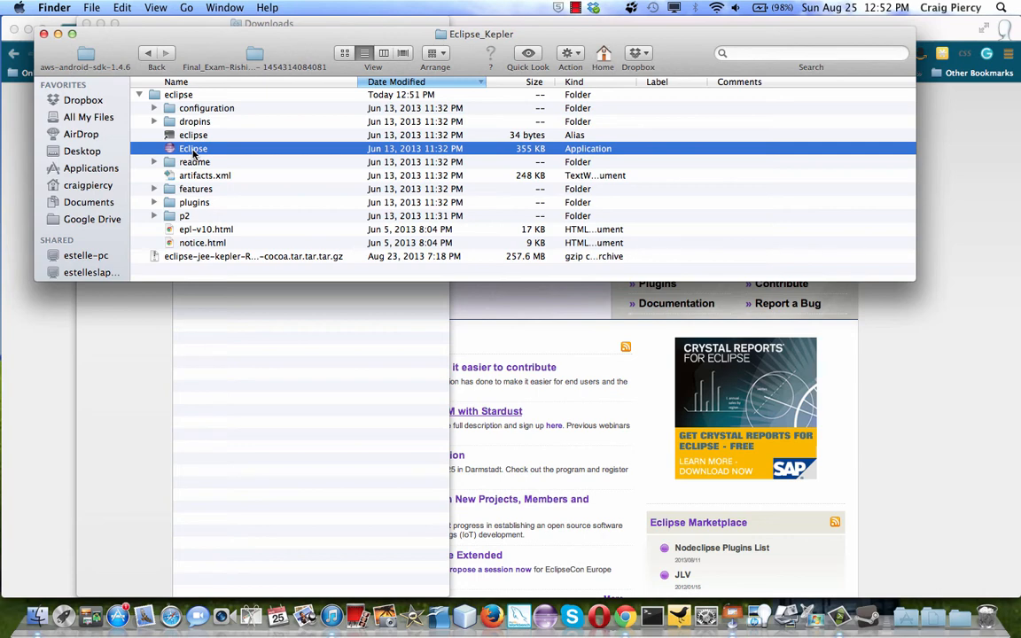
Launch Eclipse from the Dock and accept the suggested workspace folder in Documents.
{"action": "left_click", "coordinate": [547, 610]}
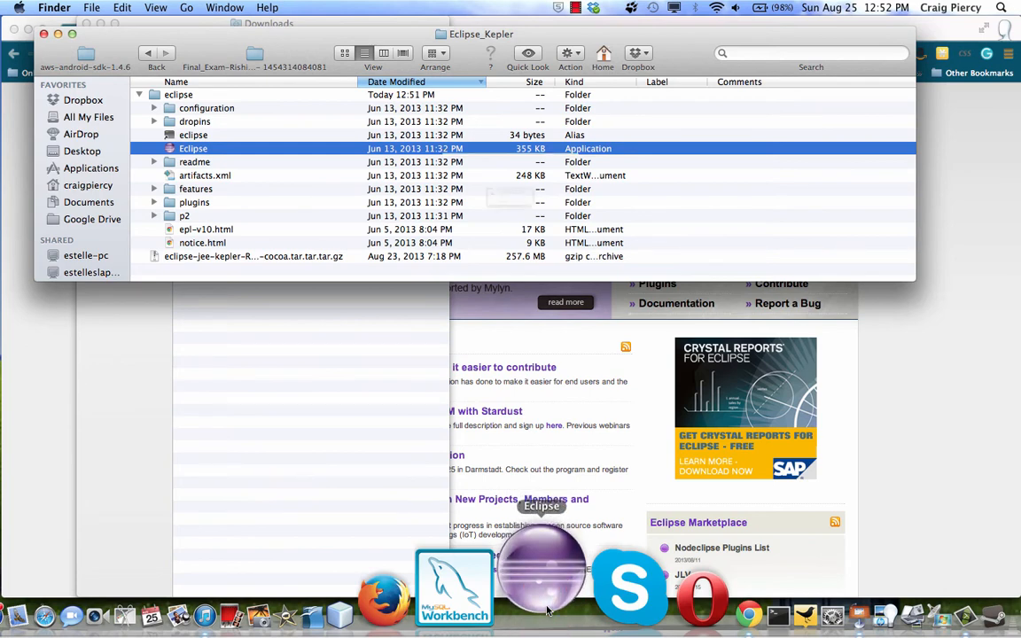
{"action": "left_click", "coordinate": [628, 242]}
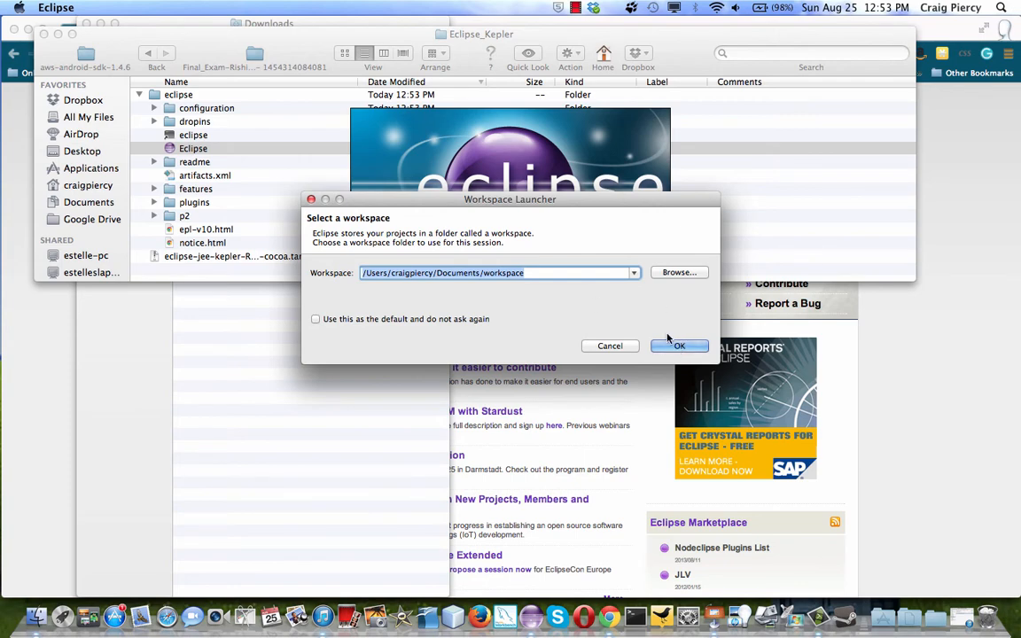
{"action": "left_click", "coordinate": [697, 350]}
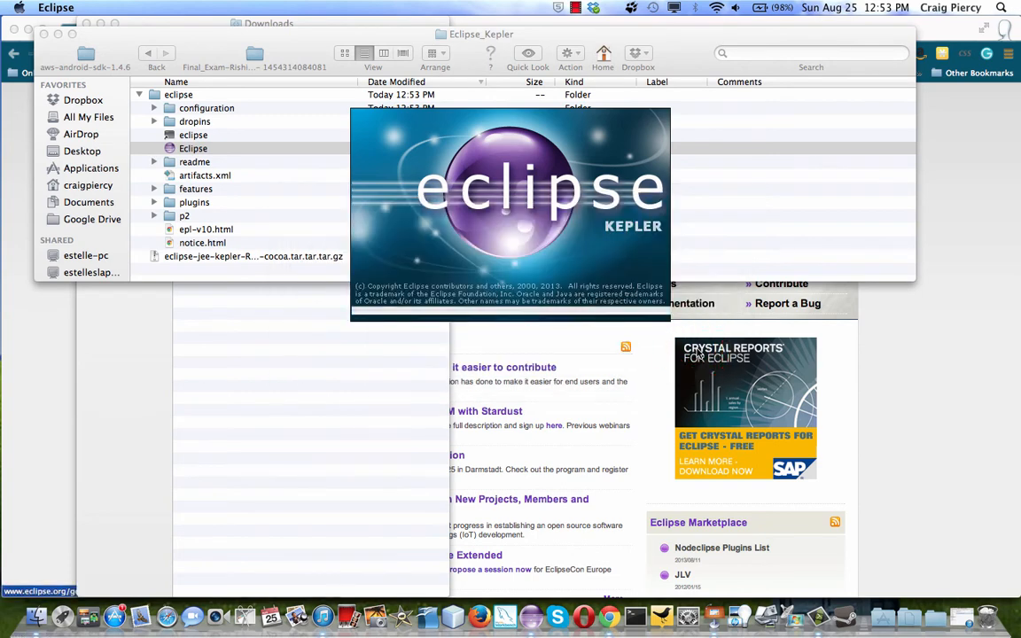